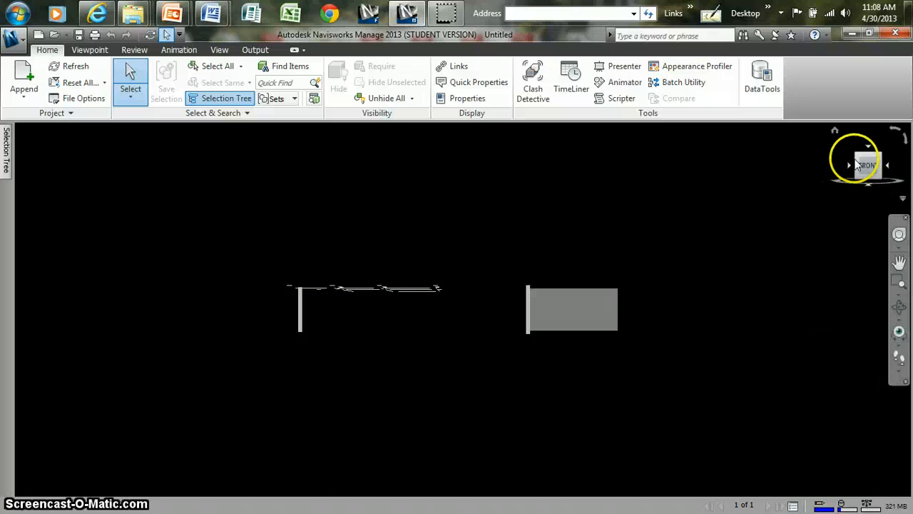
Append the final hotel "revised.0002.nwf" file set from the Desktop to the current scene.
{"action": "mouse_move", "coordinate": [868, 159]}
{"action": "left_mouse_down"}
{"action": "mouse_move", "coordinate": [869, 172]}
{"action": "mouse_move", "coordinate": [854, 180]}
{"action": "mouse_move", "coordinate": [820, 179]}
{"action": "left_mouse_up"}
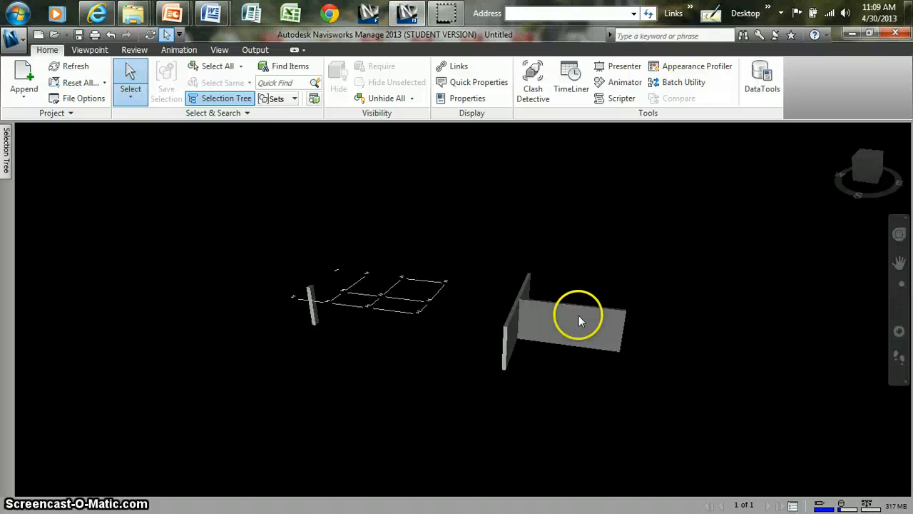
{"action": "left_click", "coordinate": [24, 75]}
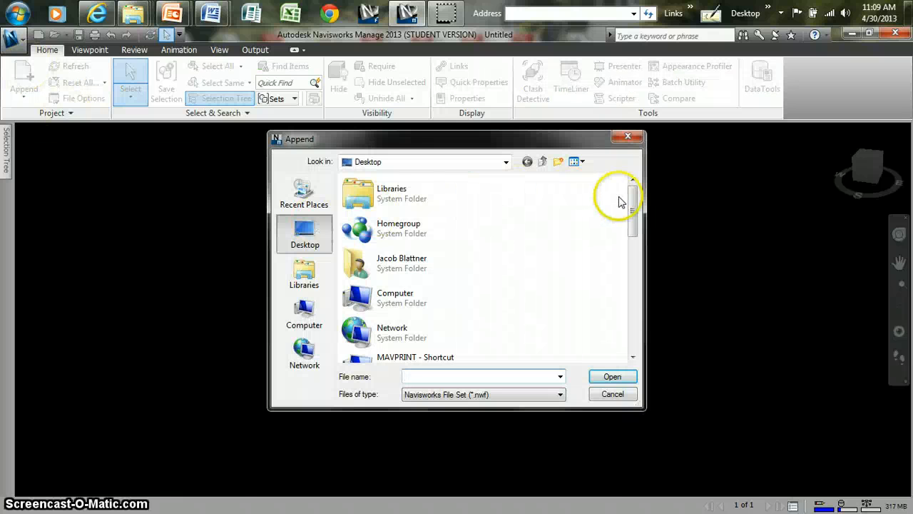
{"action": "left_click_drag", "start_coordinate": [632, 199], "coordinate": [633, 321]}
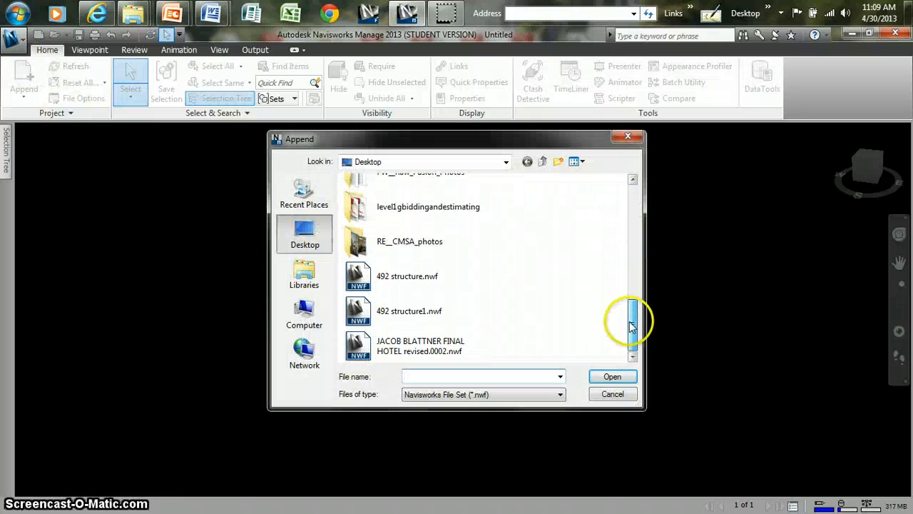
{"action": "left_click", "coordinate": [454, 341]}
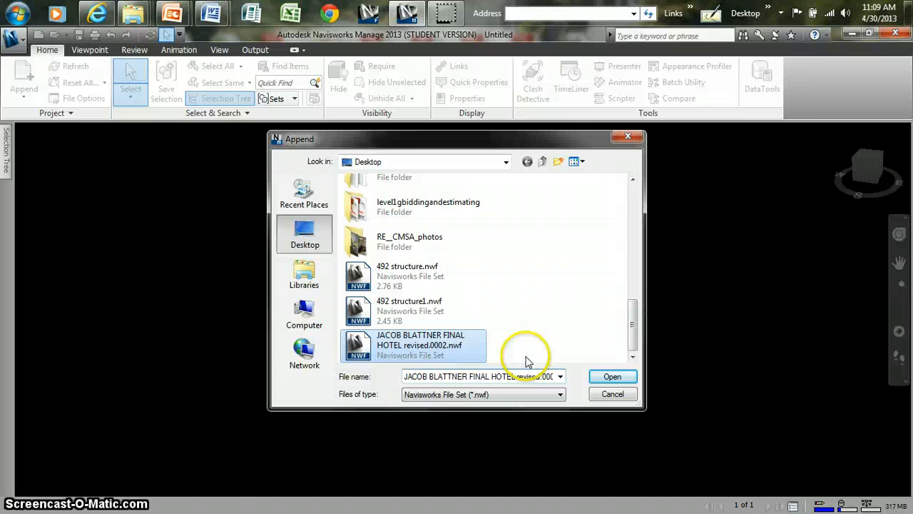
{"action": "left_click", "coordinate": [611, 377]}
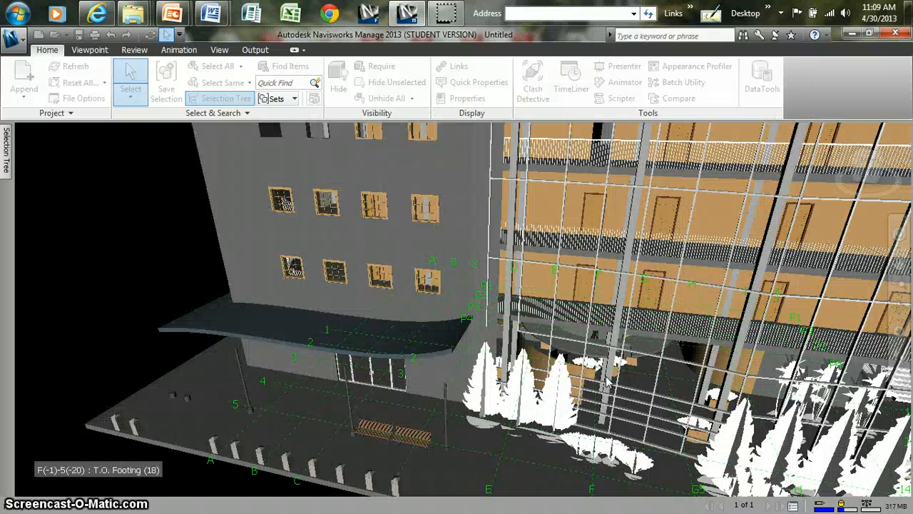
Zoom in on the benches by the hotel's entrance and turn on the Third Person avatar.
{"action": "left_click", "coordinate": [450, 382]}
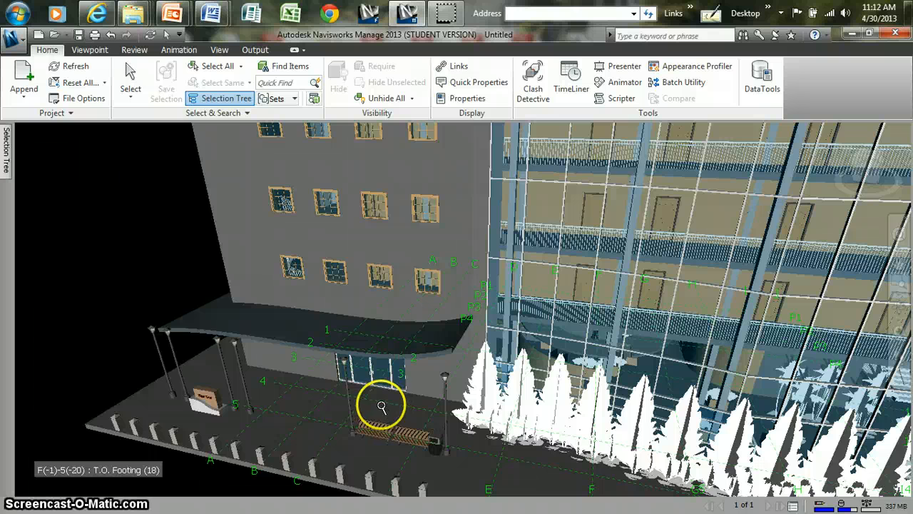
{"action": "left_click_drag", "start_coordinate": [380, 405], "coordinate": [567, 460]}
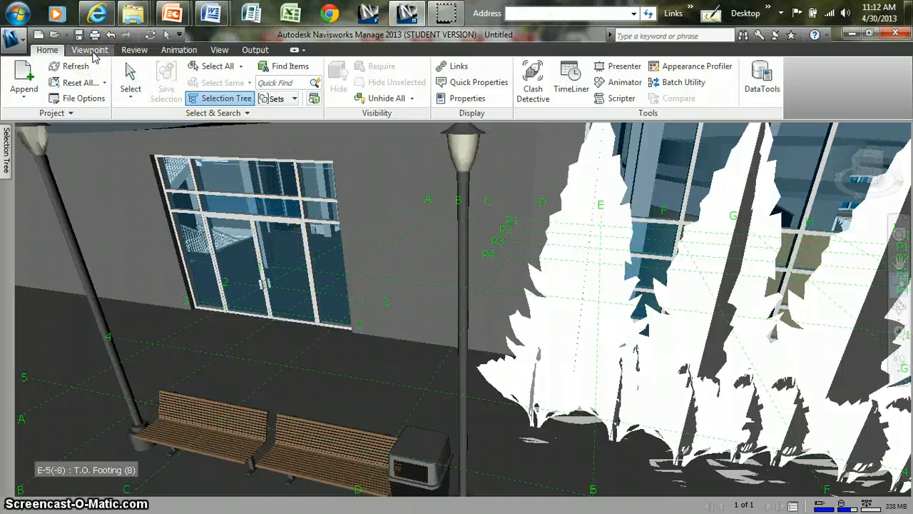
{"action": "left_click", "coordinate": [91, 50]}
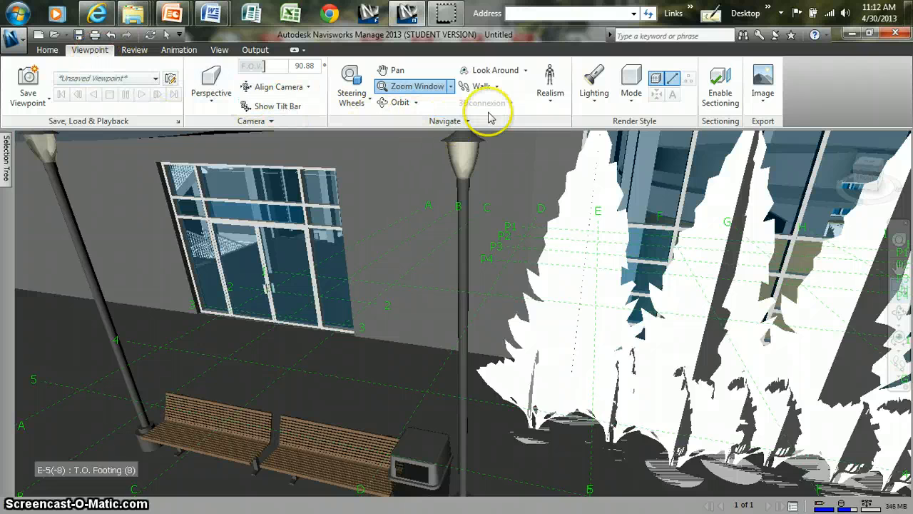
{"action": "left_click", "coordinate": [545, 96]}
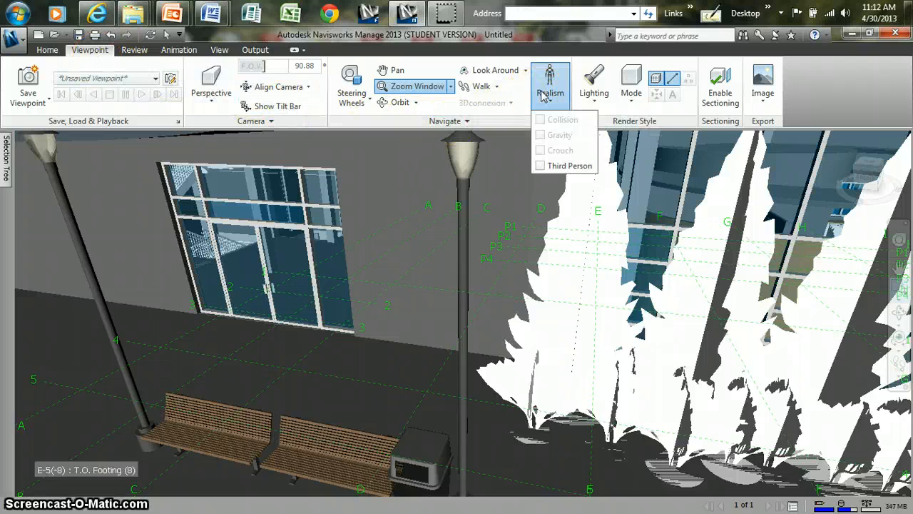
{"action": "left_click", "coordinate": [543, 167]}
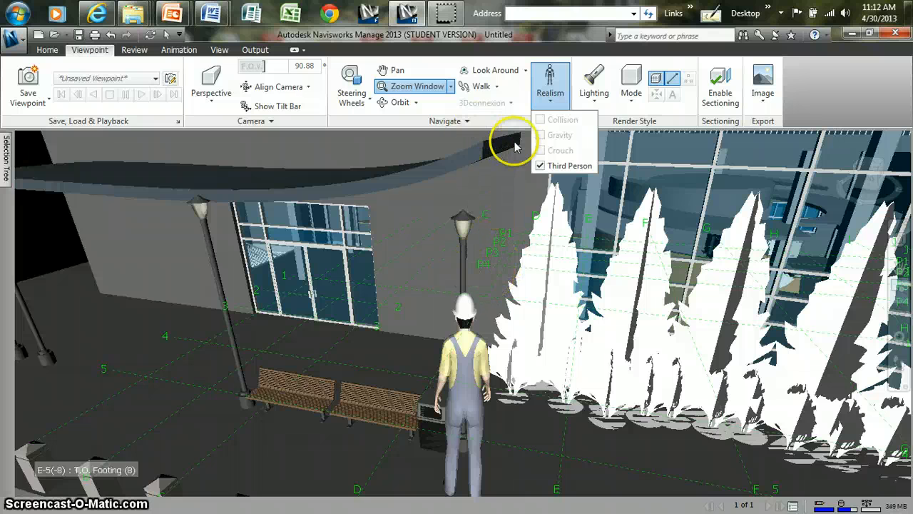
Activate Walk navigation and turn on the Collision, Gravity and Crouch realism options for the avatar.
{"action": "left_click", "coordinate": [484, 87]}
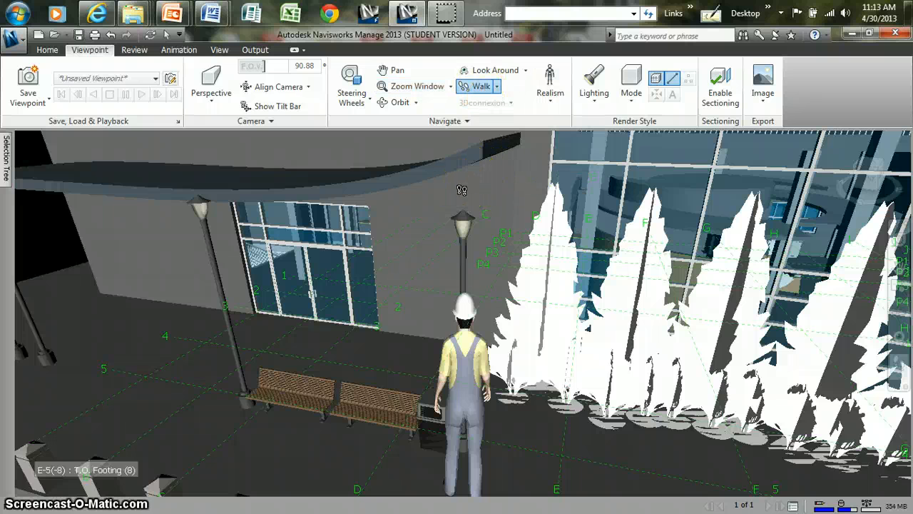
{"action": "key", "text": "Left"}
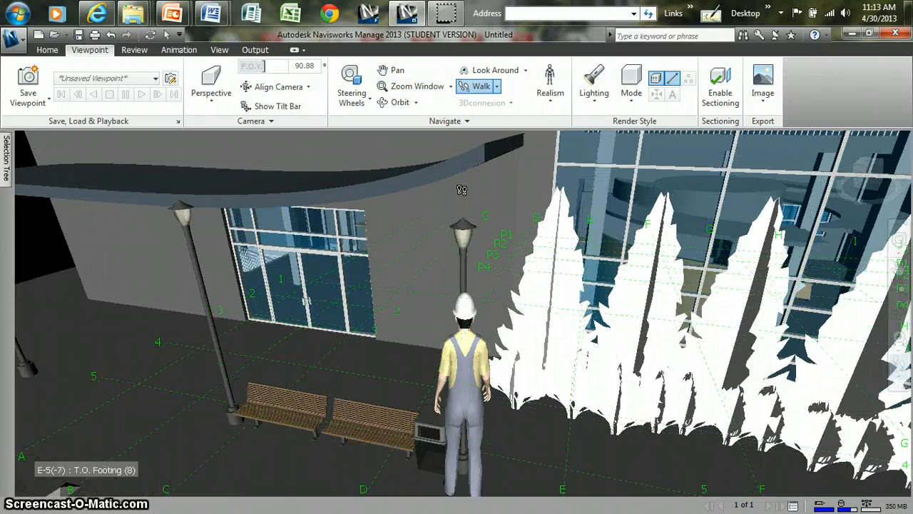
{"action": "key", "text": "Left"}
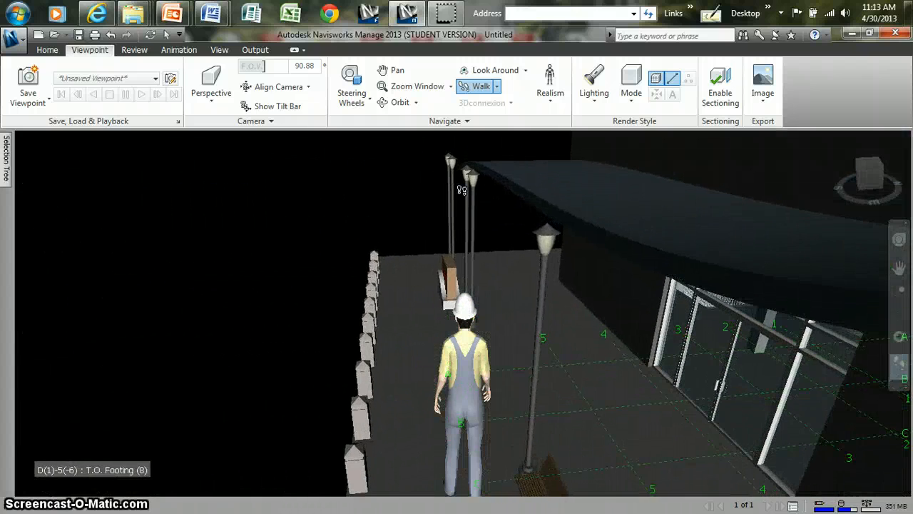
{"action": "left_click", "coordinate": [549, 98]}
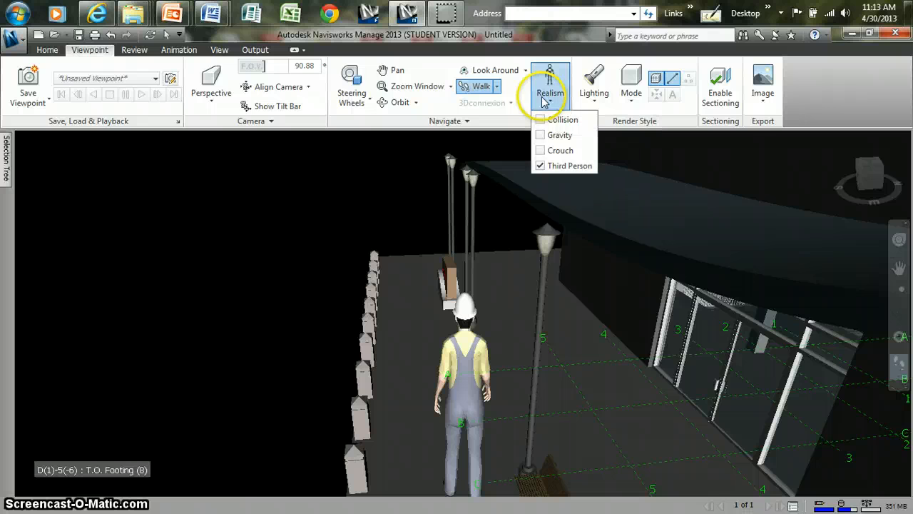
{"action": "left_click", "coordinate": [548, 119]}
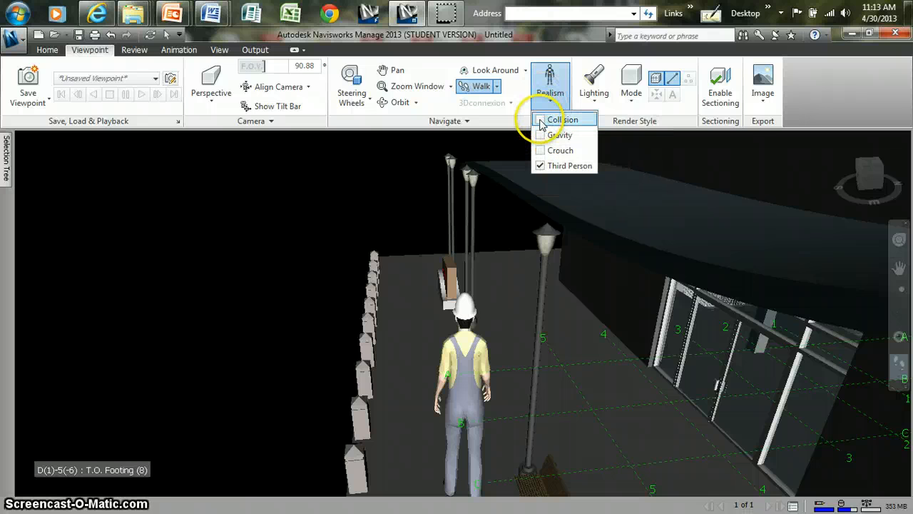
{"action": "left_click", "coordinate": [542, 135]}
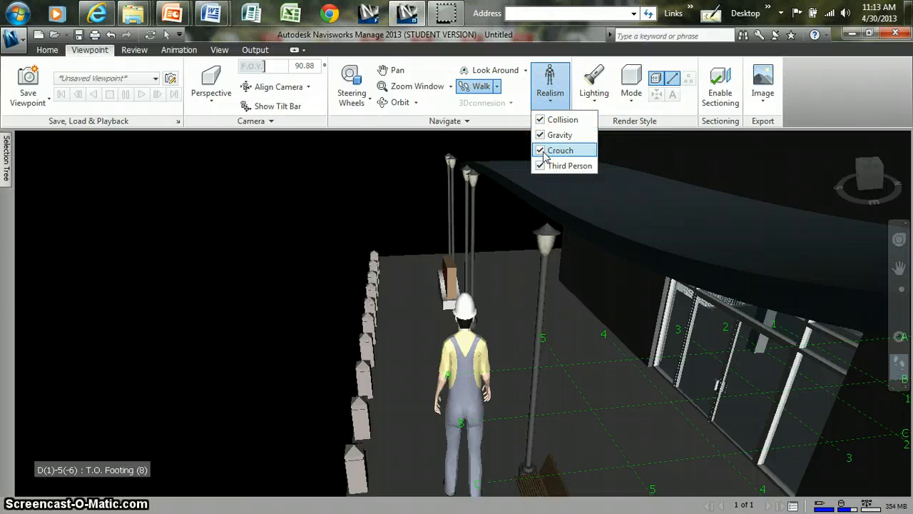
Walk the avatar across the forecourt up to the glass entrance doors to test collision, and back away slightly.
{"action": "left_click", "coordinate": [476, 89]}
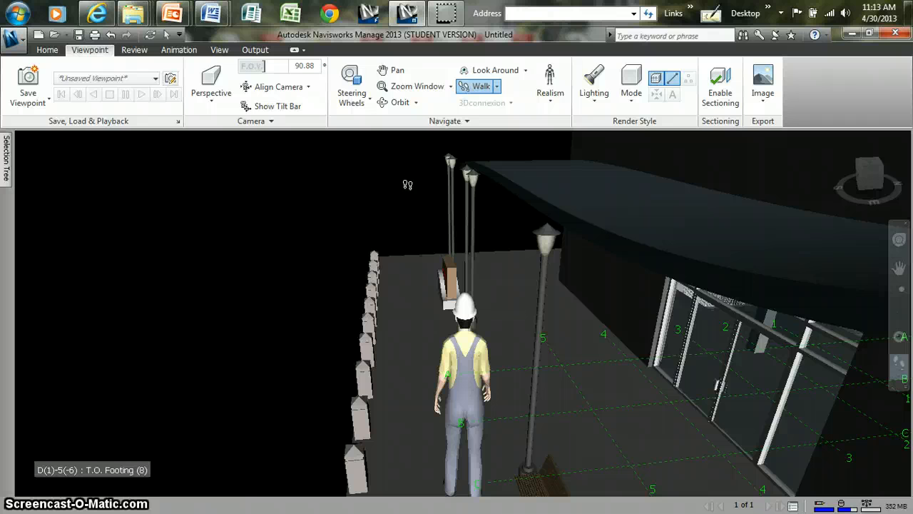
{"action": "key", "text": "Up"}
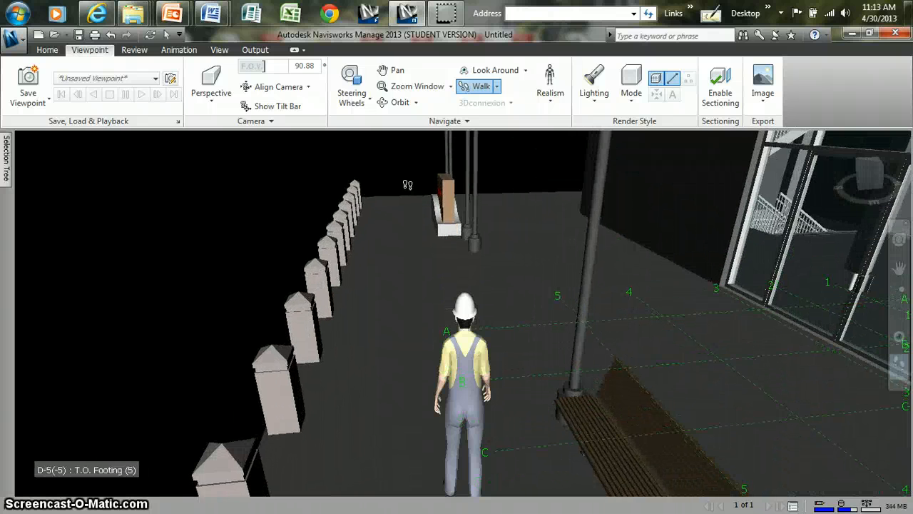
{"action": "key", "text": "Right"}
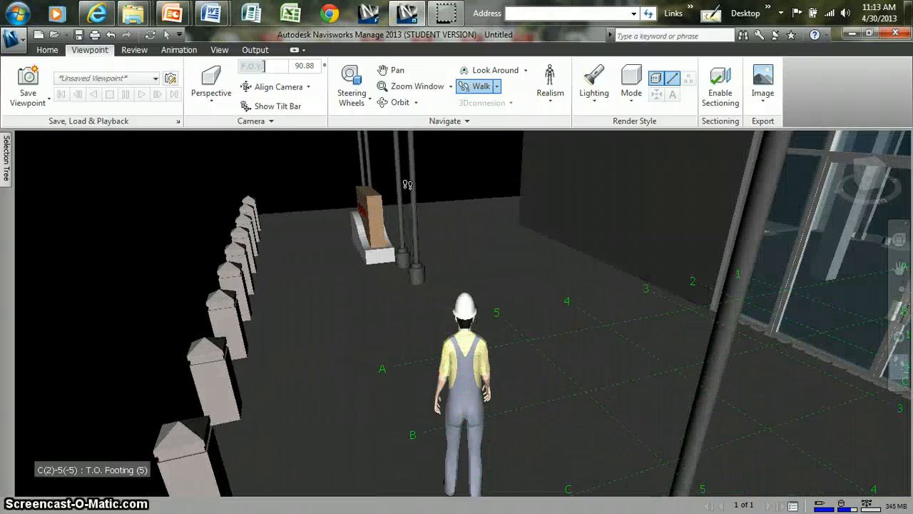
{"action": "key", "text": "Right"}
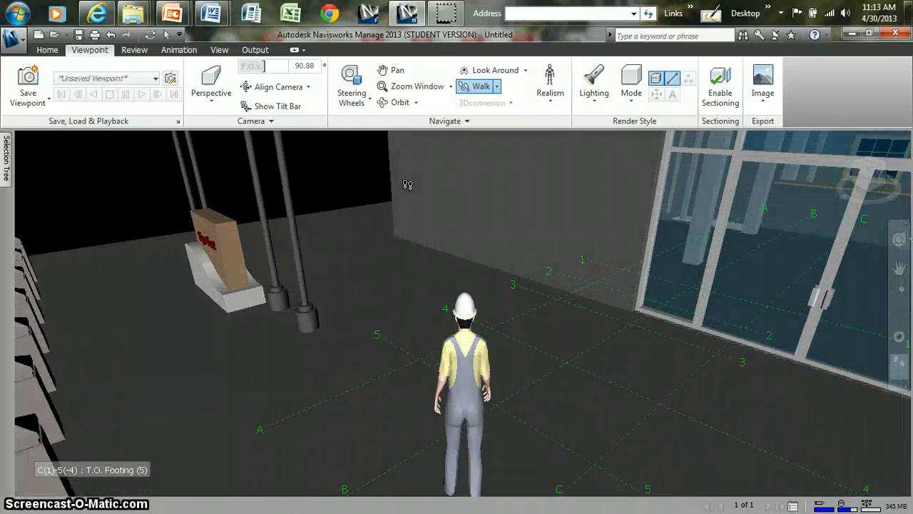
{"action": "key", "text": "Right"}
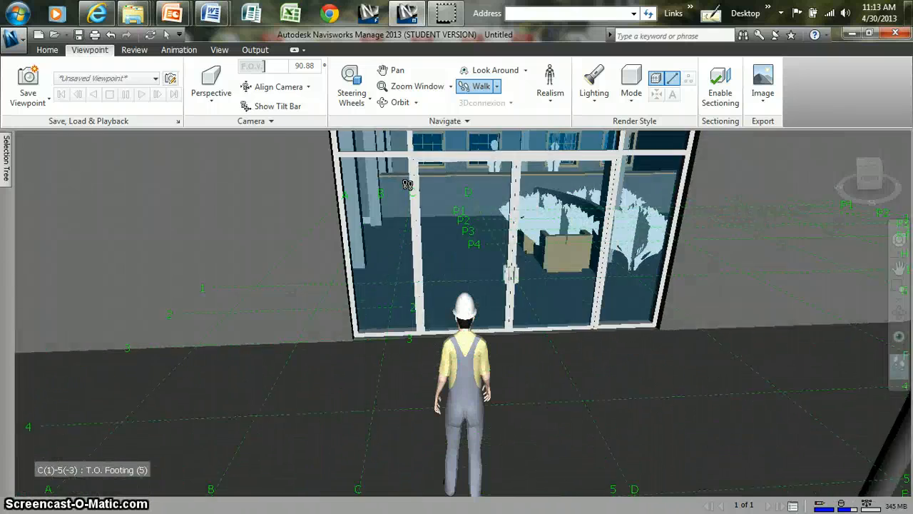
{"action": "key", "text": "Up"}
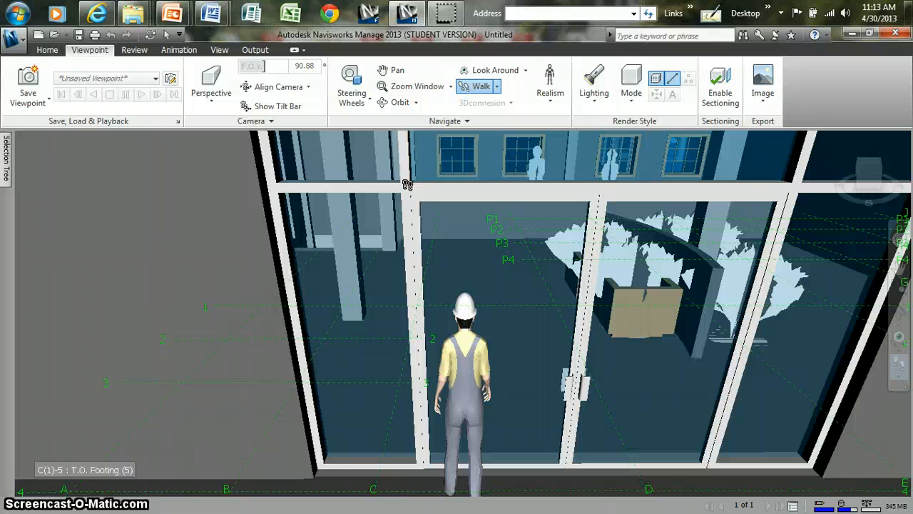
{"action": "key", "text": "Down"}
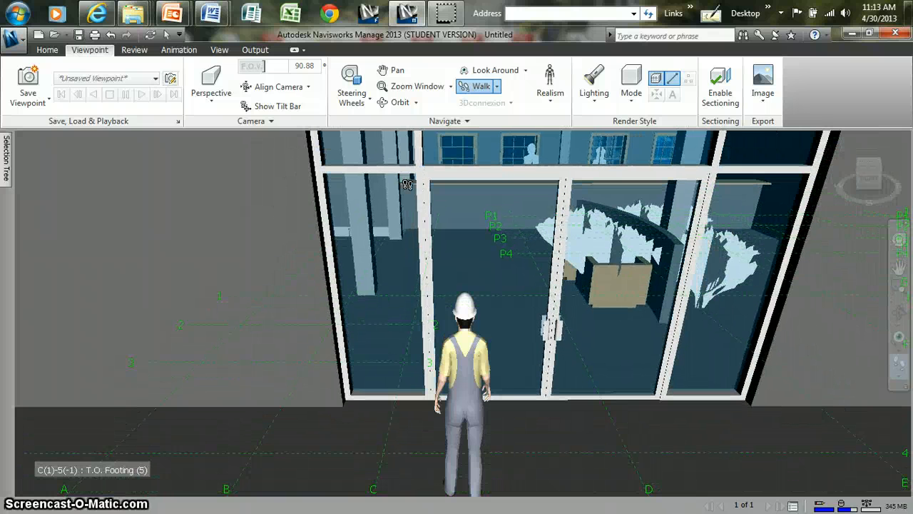
Turn off the Collision, Gravity and Crouch realism options, keeping Third Person on.
{"action": "left_click", "coordinate": [550, 104]}
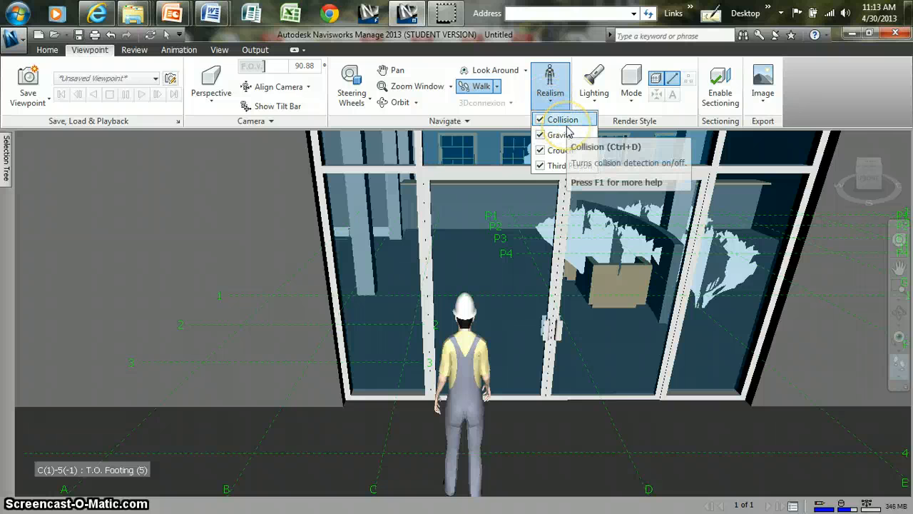
{"action": "left_click", "coordinate": [540, 121]}
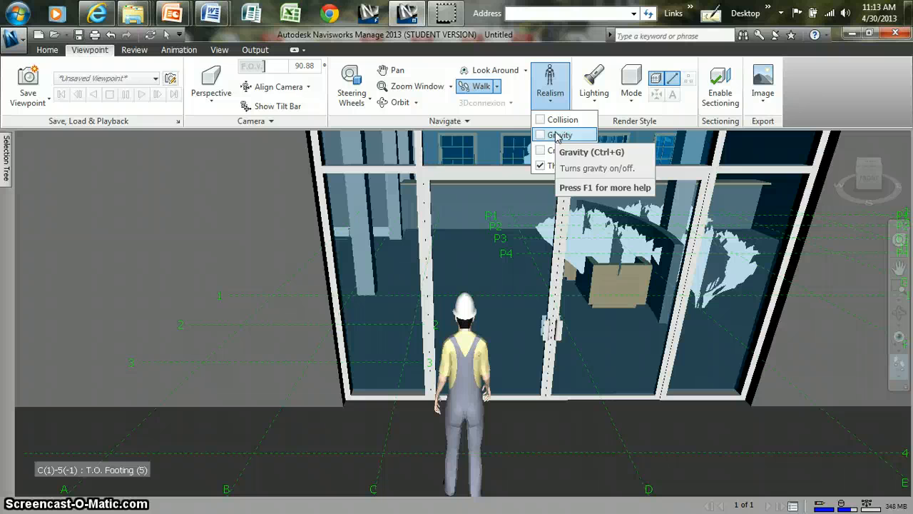
{"action": "left_click", "coordinate": [559, 136]}
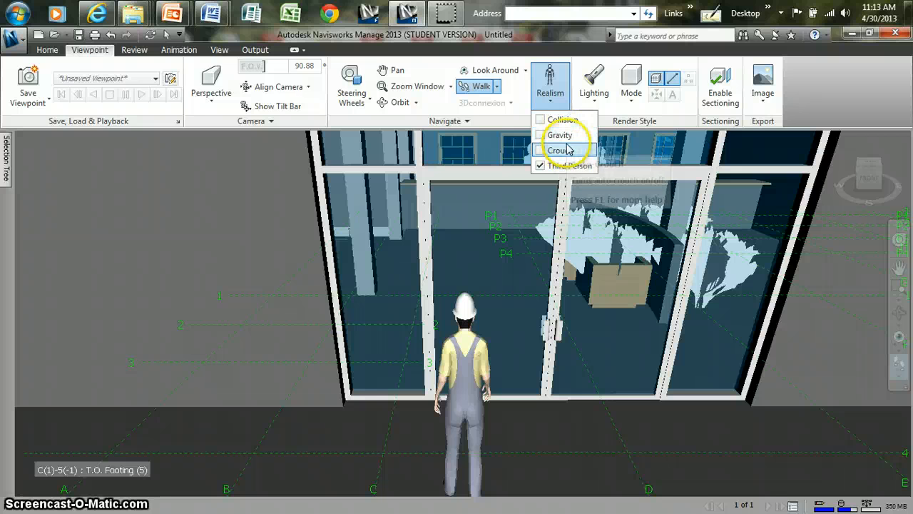
Walk the avatar through the glass entrance doors into the lobby and look around the reception counter and planters.
{"action": "left_click", "coordinate": [482, 91]}
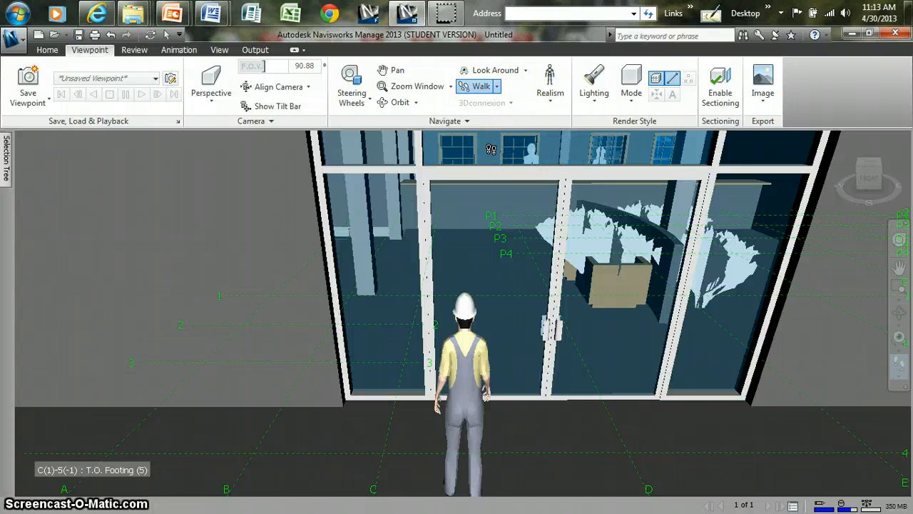
{"action": "key", "text": "Up"}
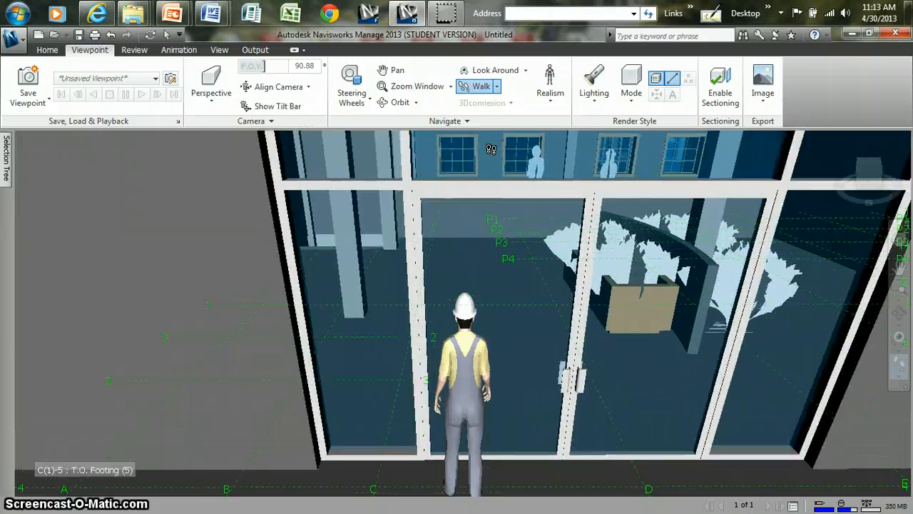
{"action": "key", "text": "Right"}
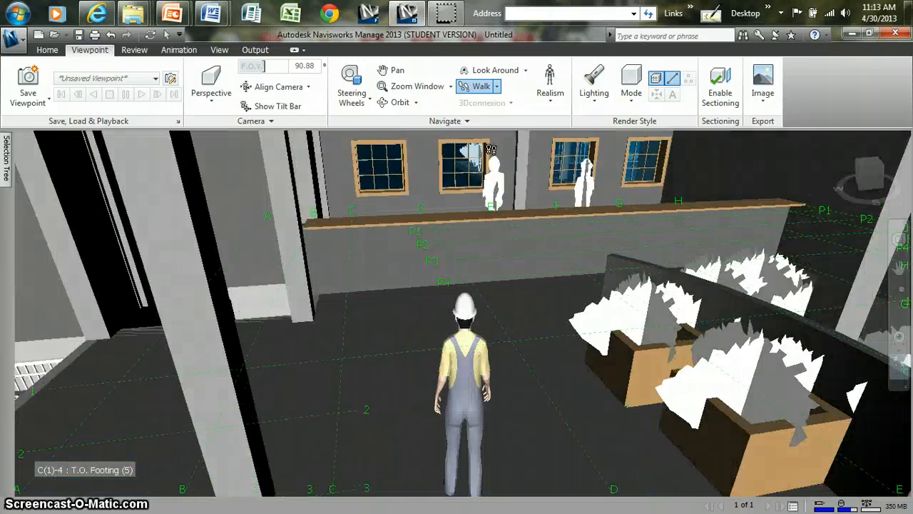
{"action": "key", "text": "Right"}
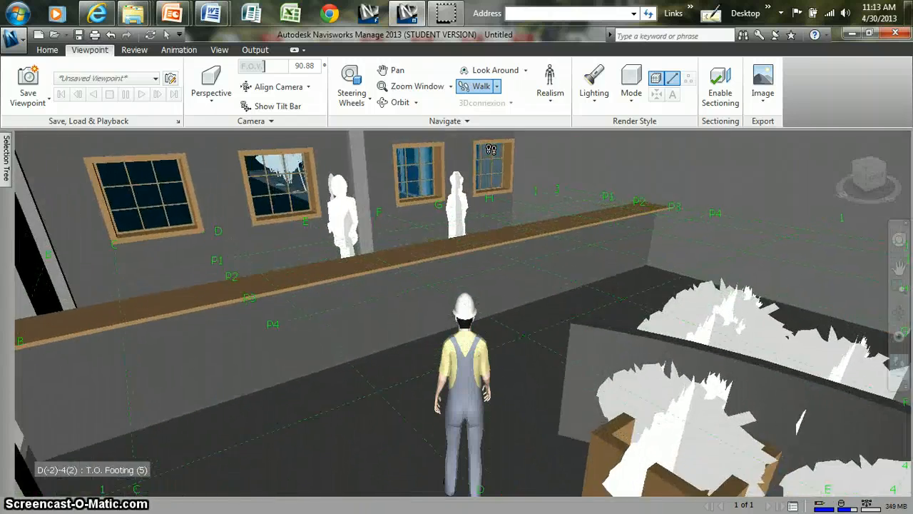
{"action": "key", "text": "Up"}
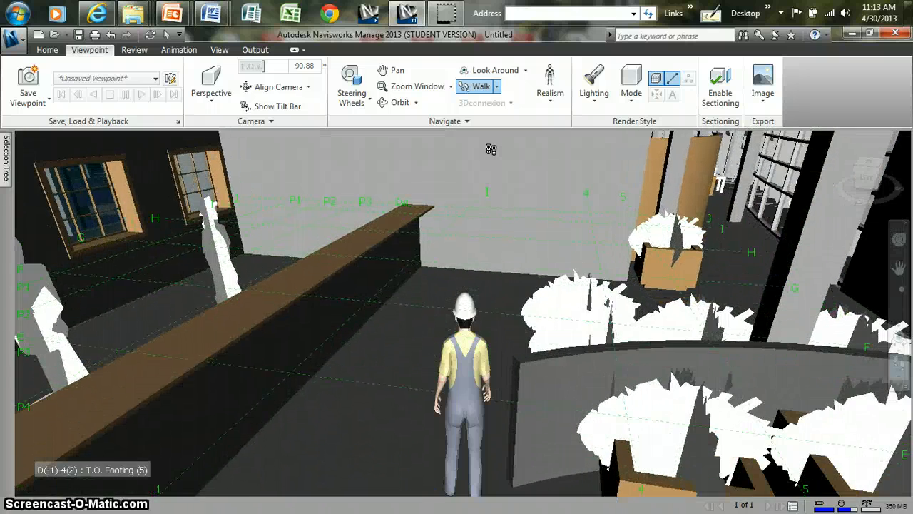
{"action": "key", "text": "Left"}
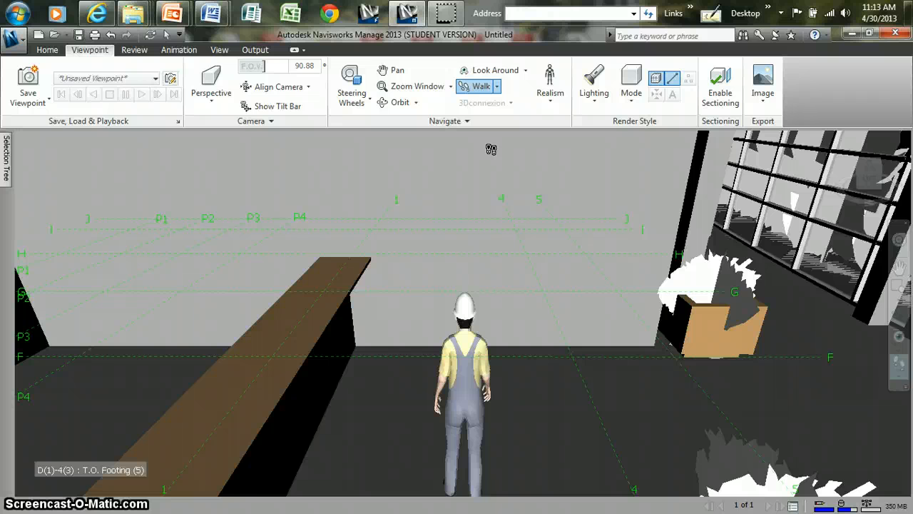
{"action": "key", "text": "Right"}
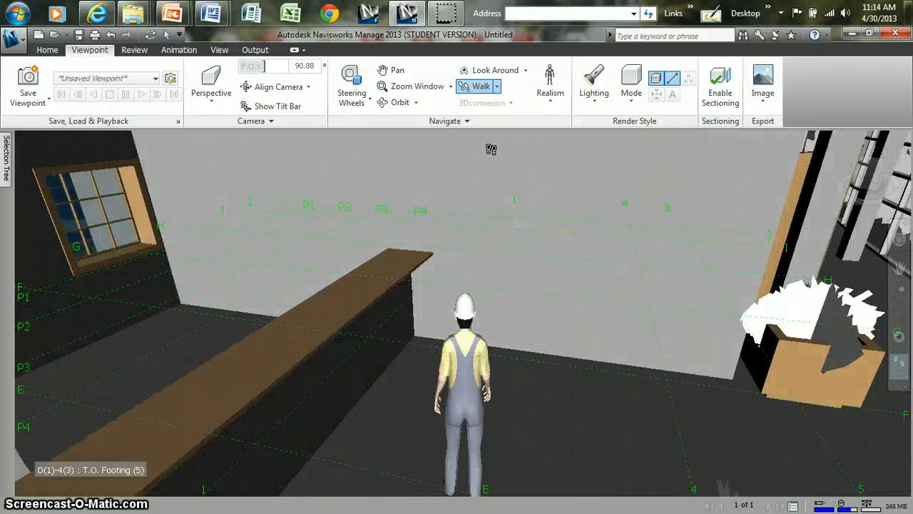
{"action": "key", "text": "Right"}
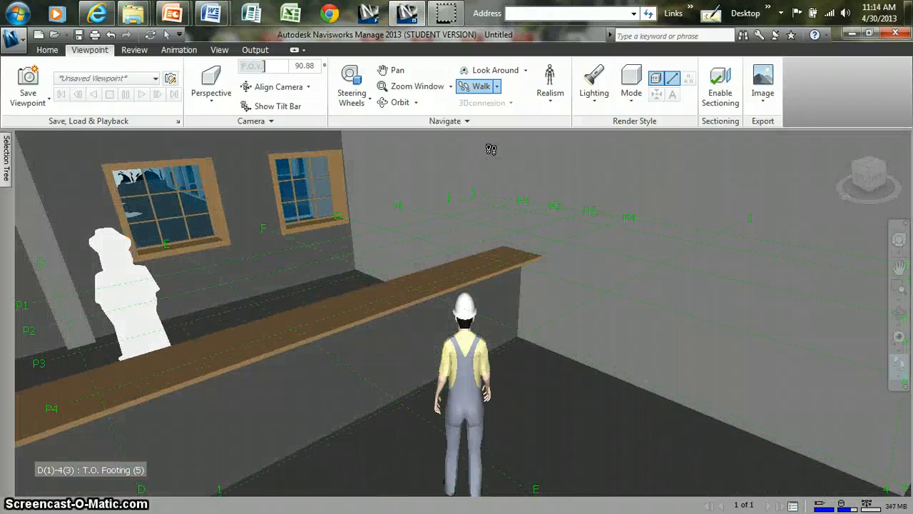
{"action": "key", "text": "Right"}
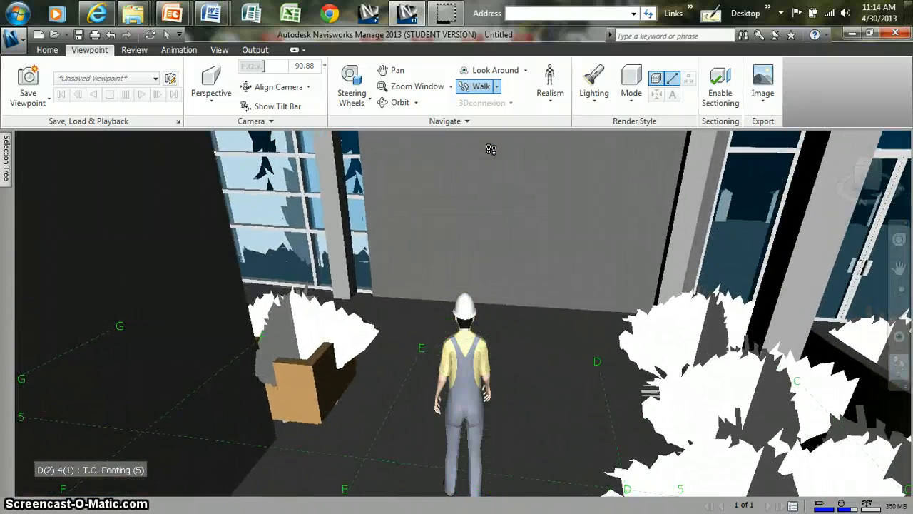
Turn the avatar away from the blank lobby wall and walk it along the glazed wall past the curved wooden partition.
{"action": "key", "text": "Left"}
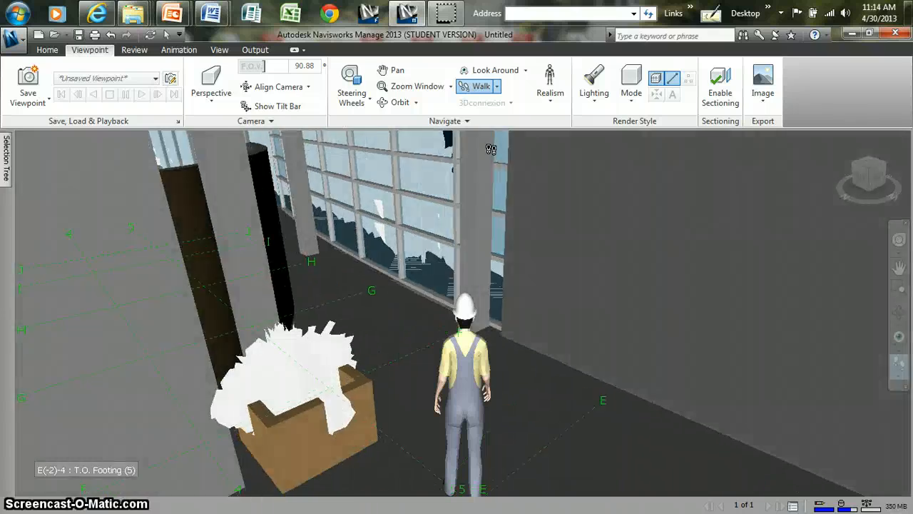
{"action": "key", "text": "Left"}
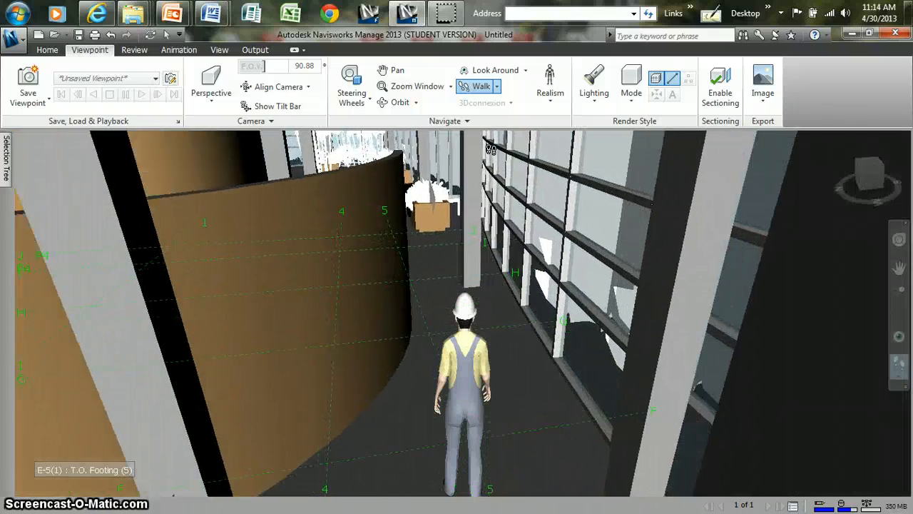
{"action": "key", "text": "Up"}
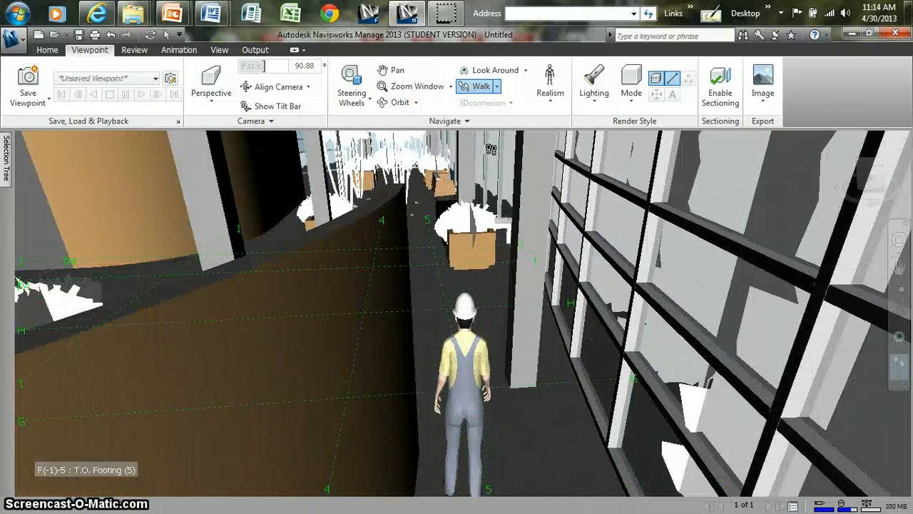
{"action": "key", "text": "Up"}
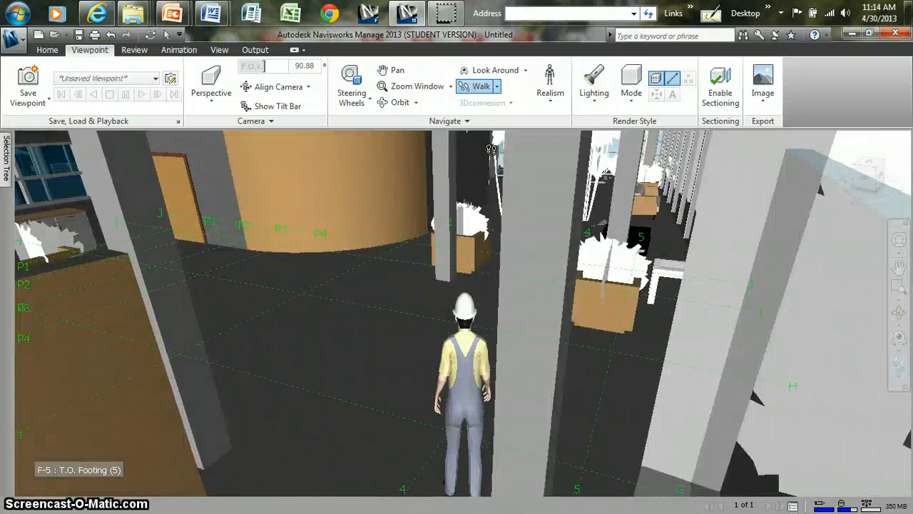
Walk the avatar into the lounge past the sofa and planters, and turn to view the red television panel.
{"action": "key", "text": "Left"}
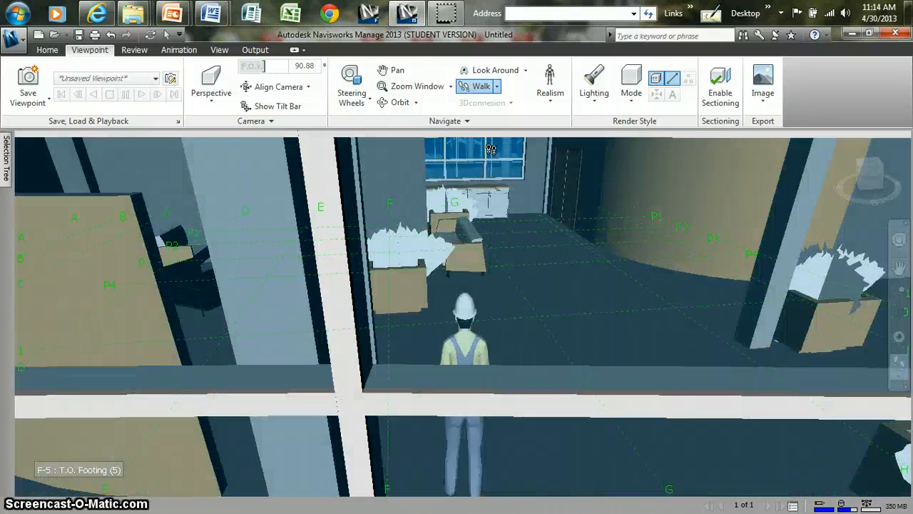
{"action": "key", "text": "Up"}
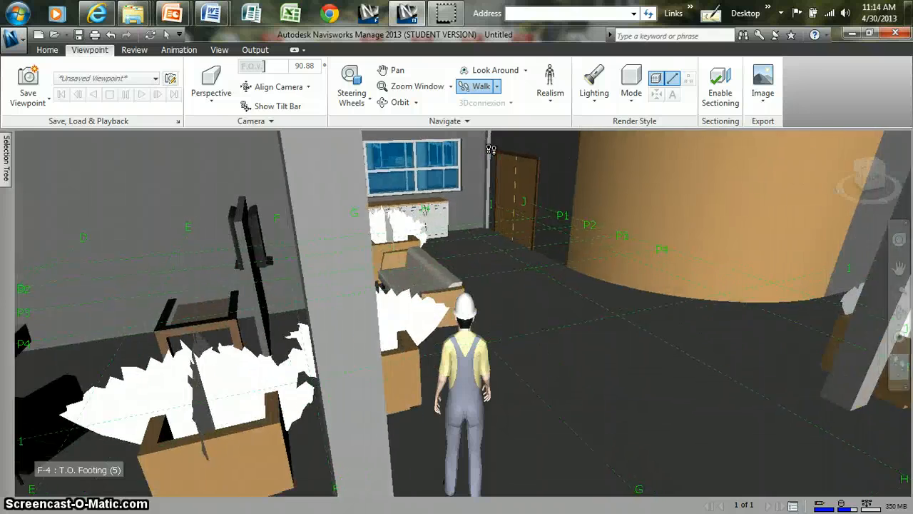
{"action": "key", "text": "Up"}
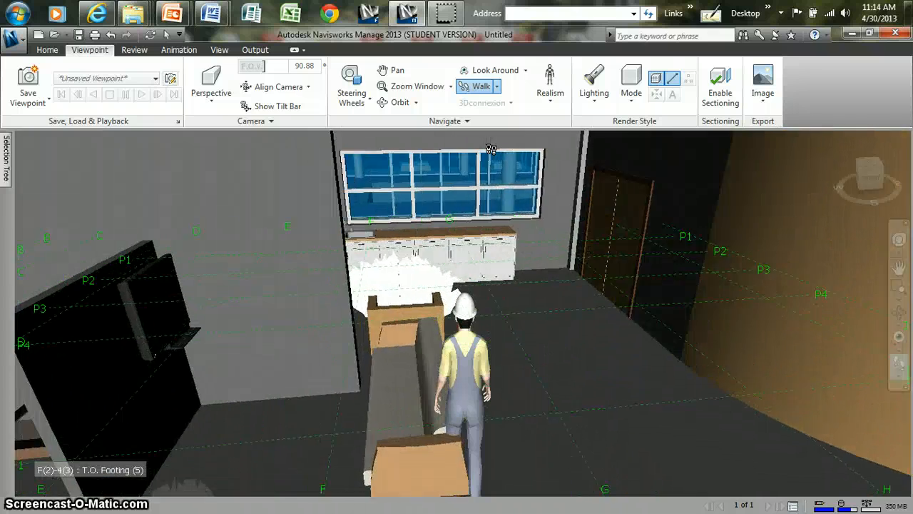
{"action": "key", "text": "Left"}
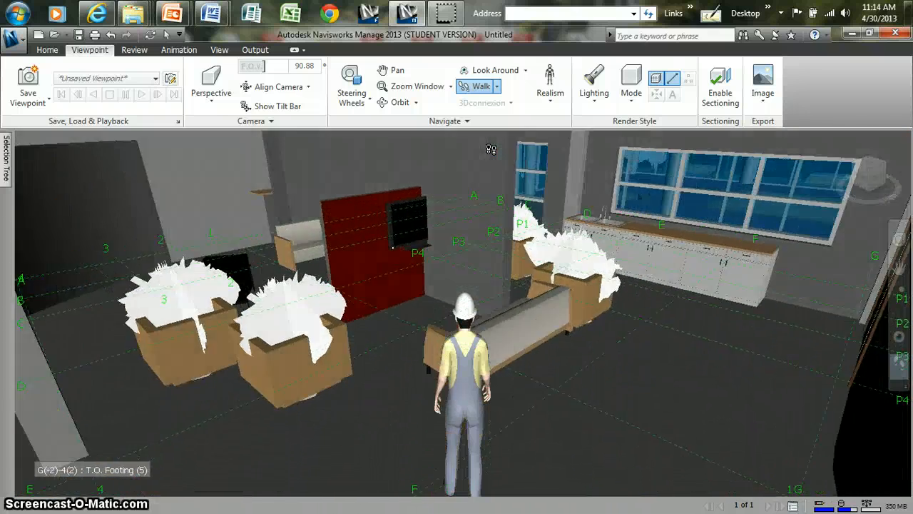
{"action": "key", "text": "Left"}
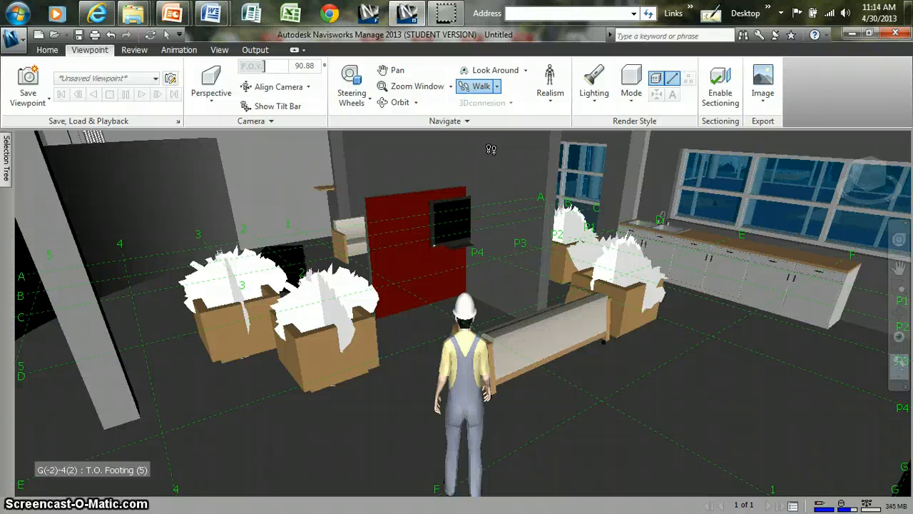
Open Clash Detective, widen it until both selection trees are readable, and add a new clash test.
{"action": "left_click", "coordinate": [47, 52]}
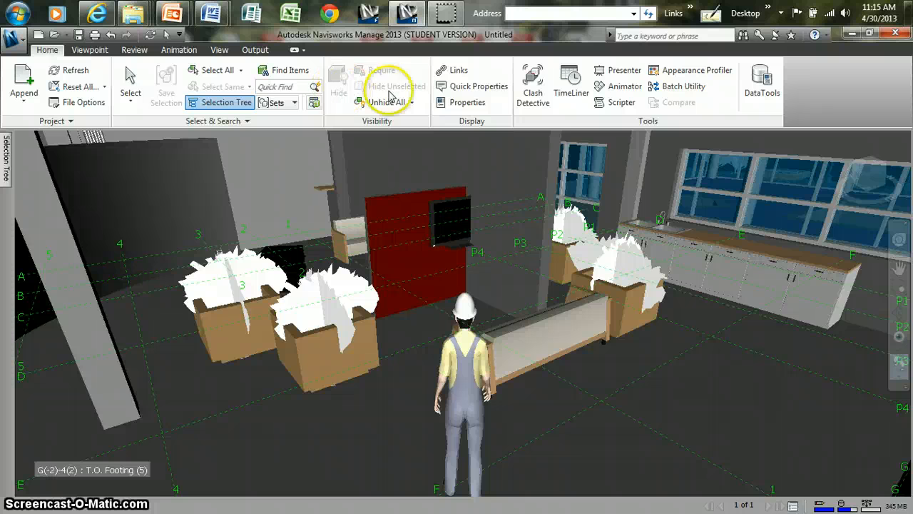
{"action": "left_click", "coordinate": [534, 78]}
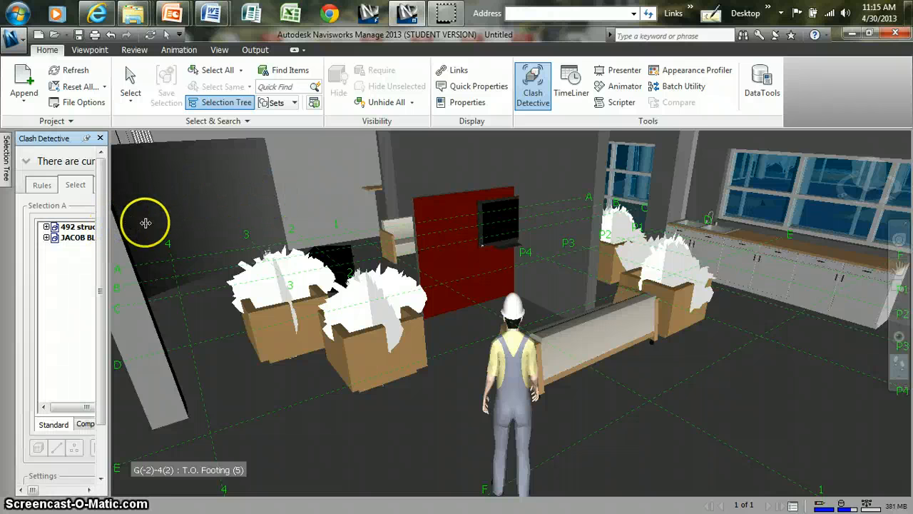
{"action": "left_click_drag", "start_coordinate": [145, 223], "coordinate": [353, 227]}
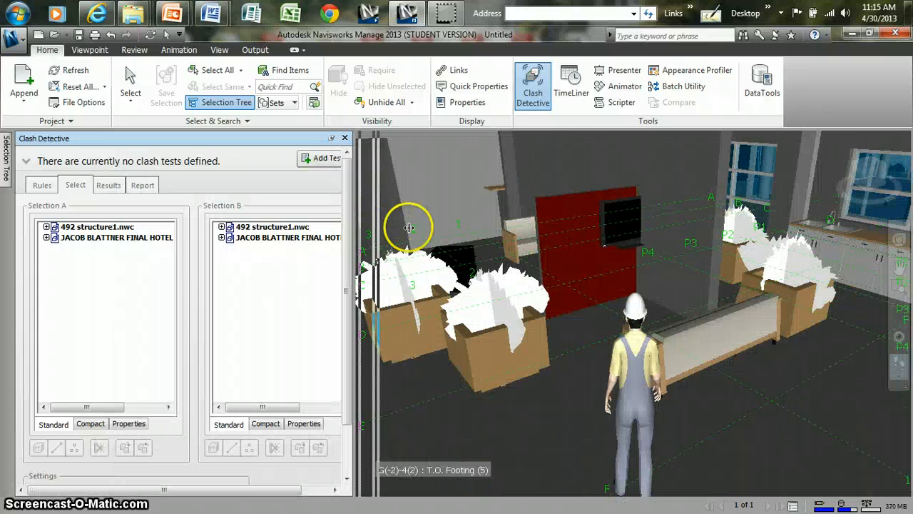
{"action": "left_click_drag", "start_coordinate": [408, 227], "coordinate": [448, 230]}
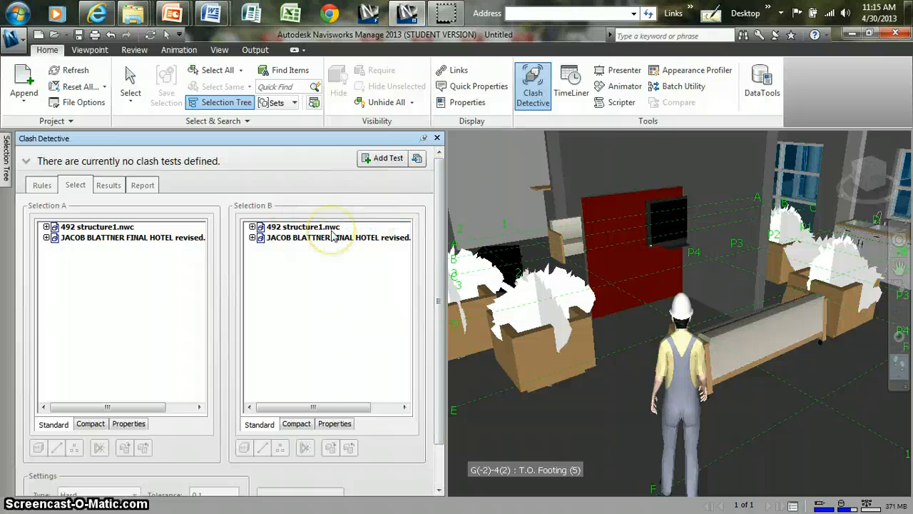
{"action": "left_click", "coordinate": [377, 160]}
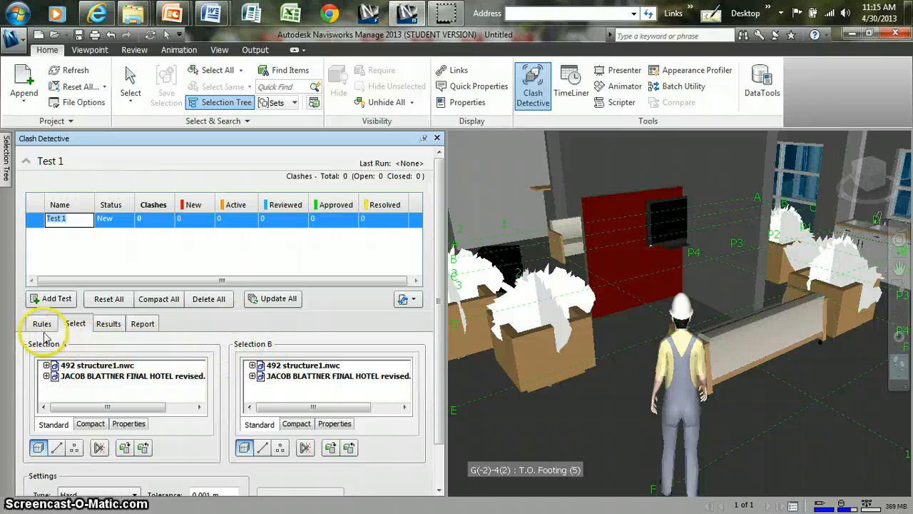
Run the clash test with 492 structure1.nwc as Selection A and the revised final hotel model as Selection B.
{"action": "left_click", "coordinate": [104, 366]}
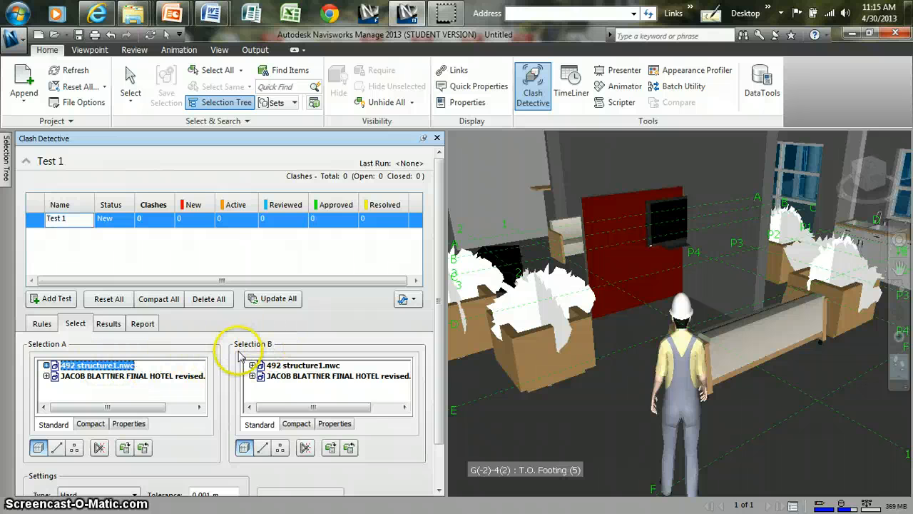
{"action": "left_click", "coordinate": [296, 377]}
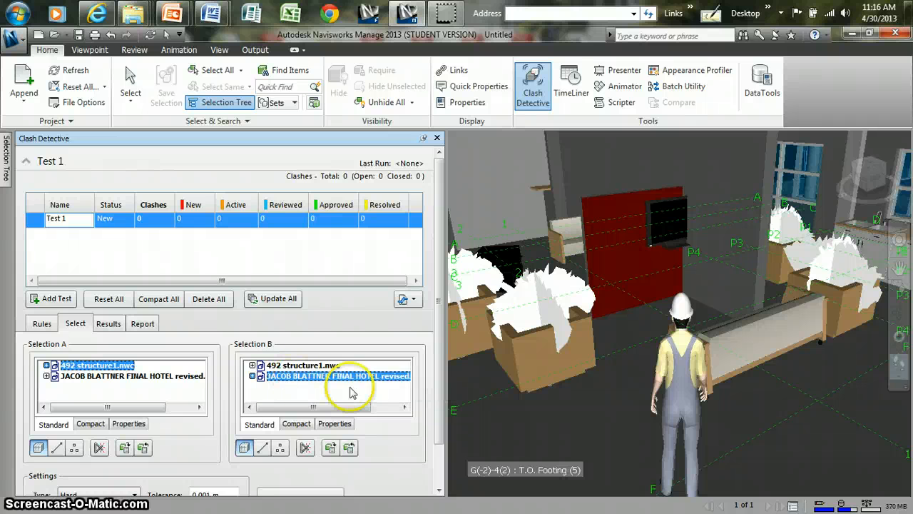
{"action": "left_click_drag", "start_coordinate": [434, 249], "coordinate": [444, 349]}
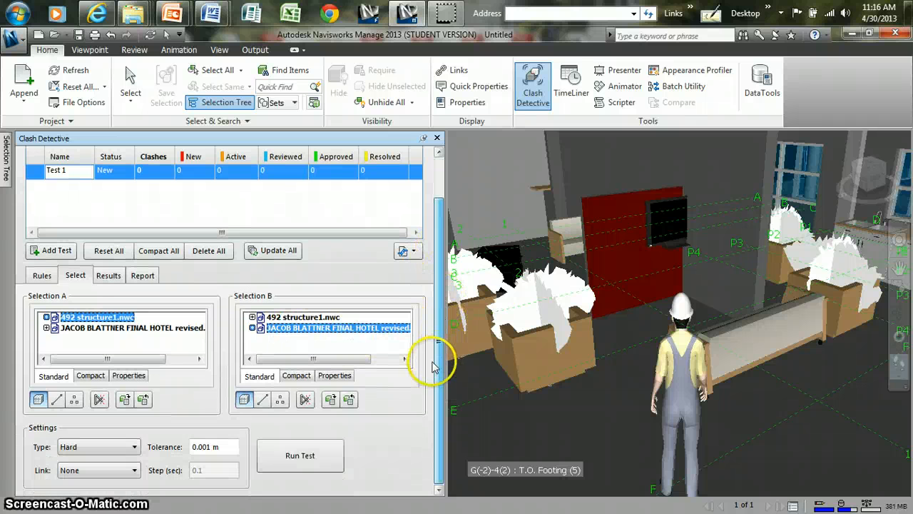
{"action": "left_click", "coordinate": [301, 459]}
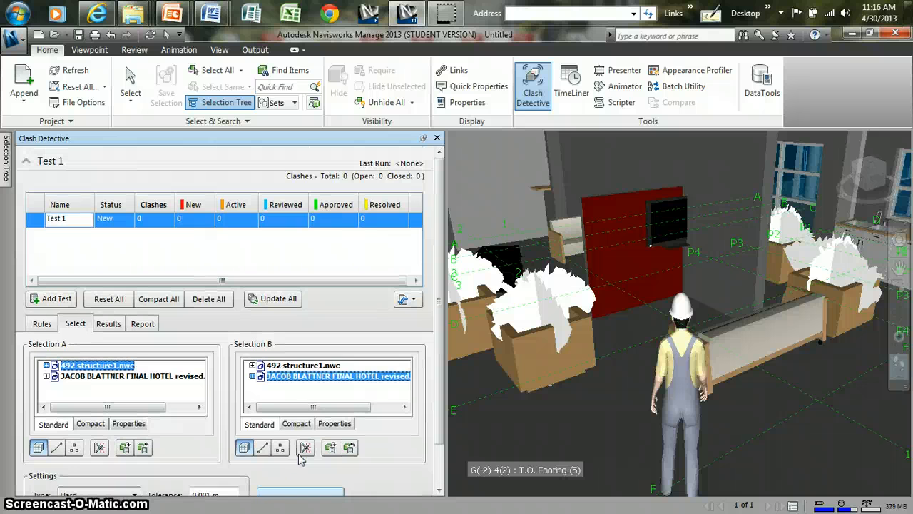
{"action": "left_click", "coordinate": [317, 497]}
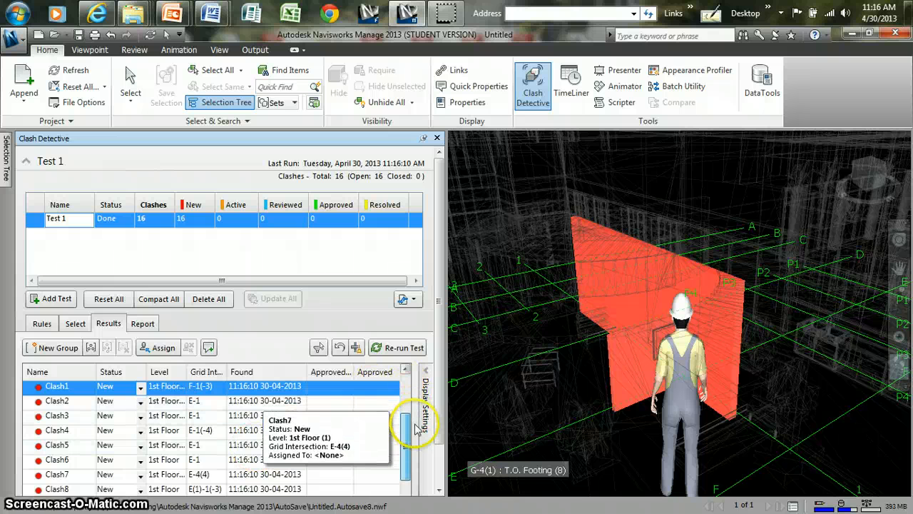
Browse the clash results, narrow Clash Detective, and walk the avatar around the highlighted Clash1 elements to examine them from another side.
{"action": "scroll", "coordinate": [400, 414], "scroll_direction": "down", "scroll_amount": 2}
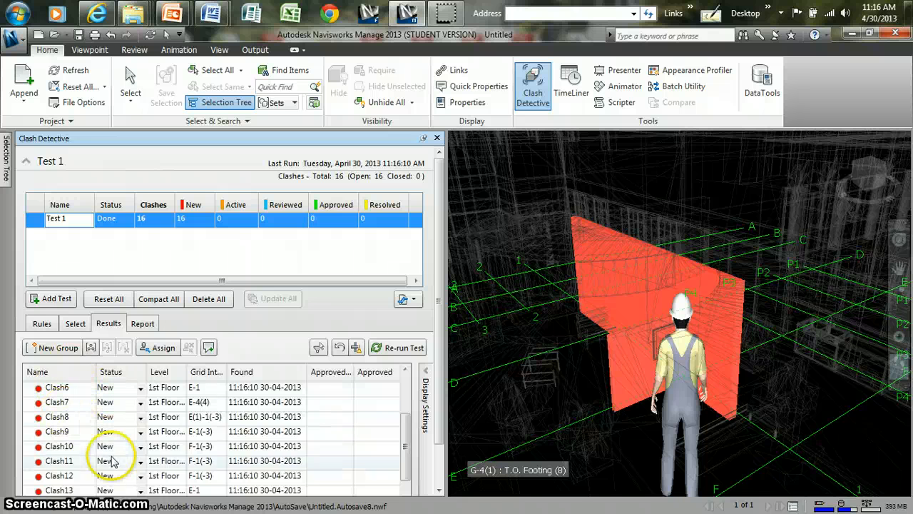
{"action": "left_click_drag", "start_coordinate": [404, 434], "coordinate": [405, 381]}
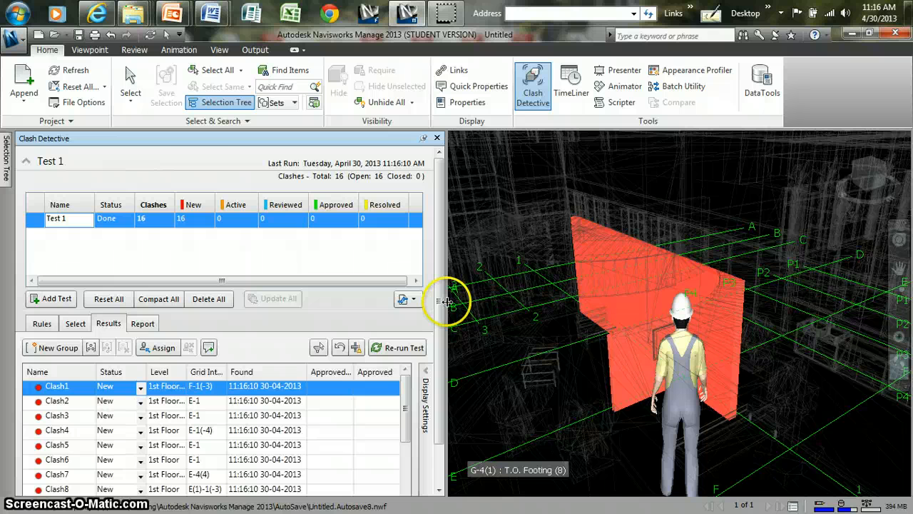
{"action": "left_click_drag", "start_coordinate": [448, 301], "coordinate": [62, 294]}
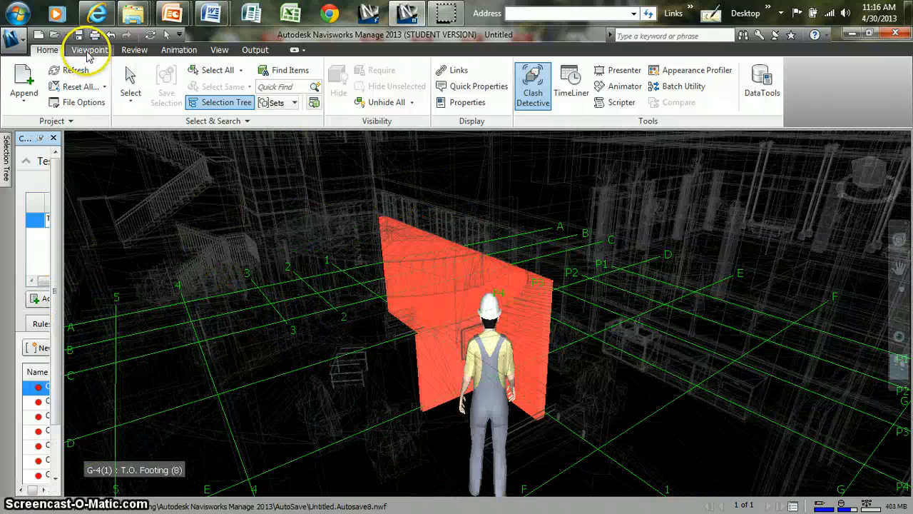
{"action": "left_click", "coordinate": [89, 51]}
{"action": "left_click", "coordinate": [477, 86]}
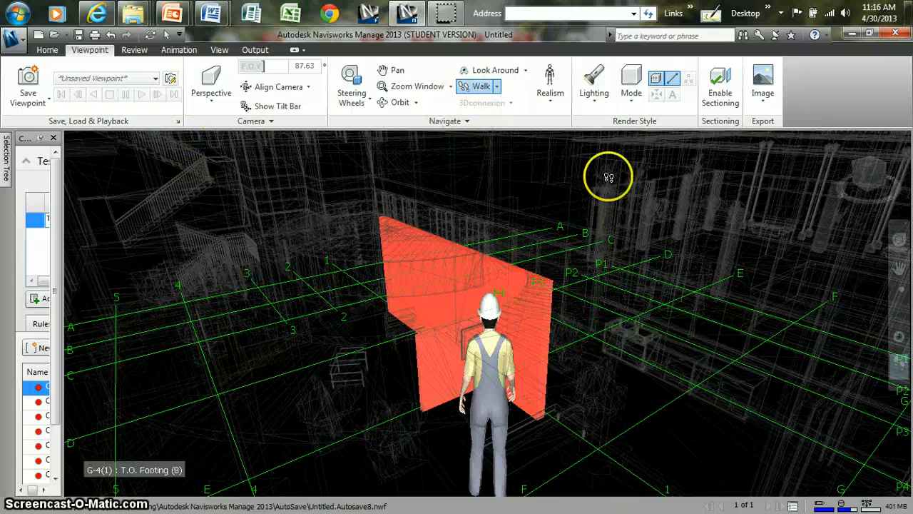
{"action": "left_click_drag", "start_coordinate": [609, 177], "coordinate": [609, 177]}
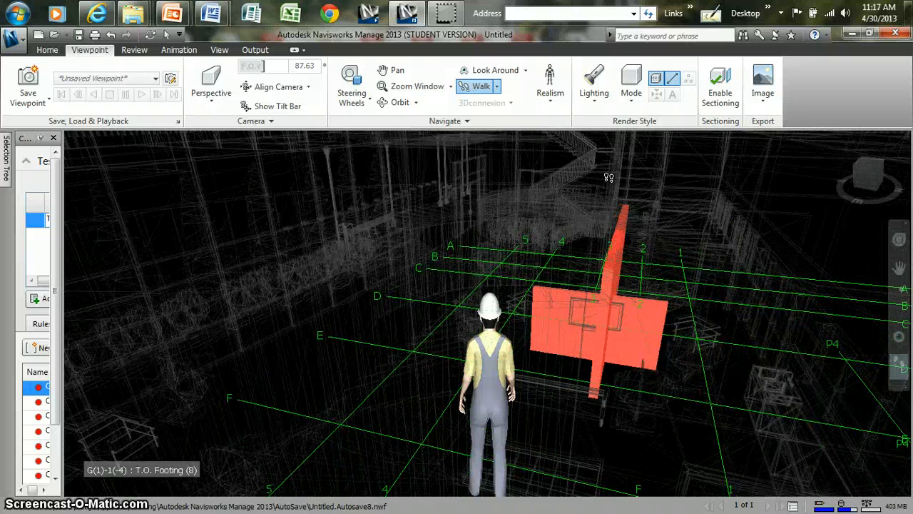
{"action": "key", "text": "alt"}
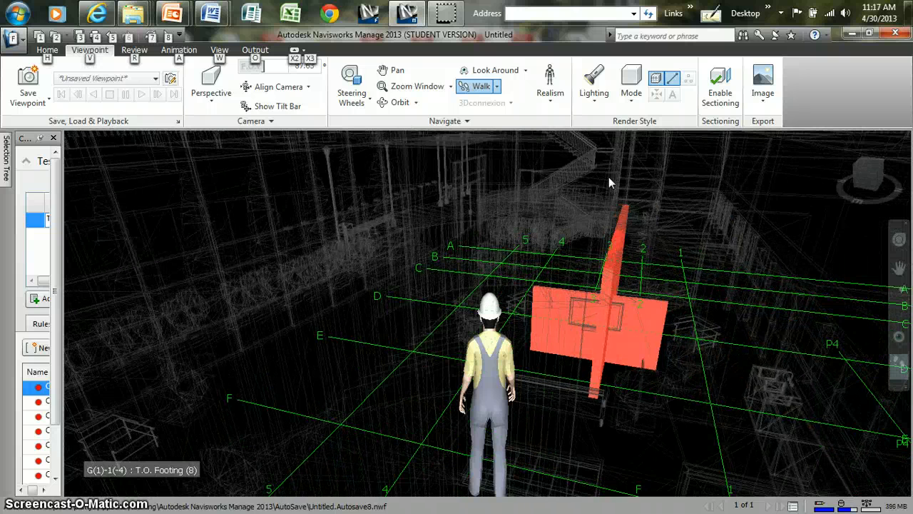